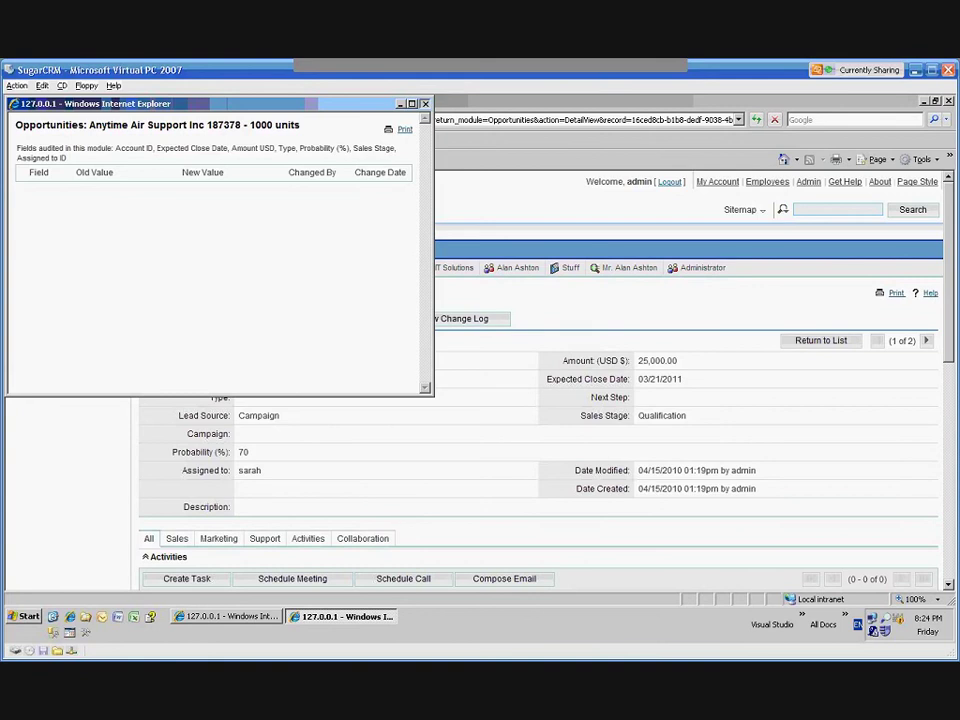
# Close the Anytime Air Support change log window and scroll down the opportunity's detail page
pyautogui.hotkey('alt', 'F4')
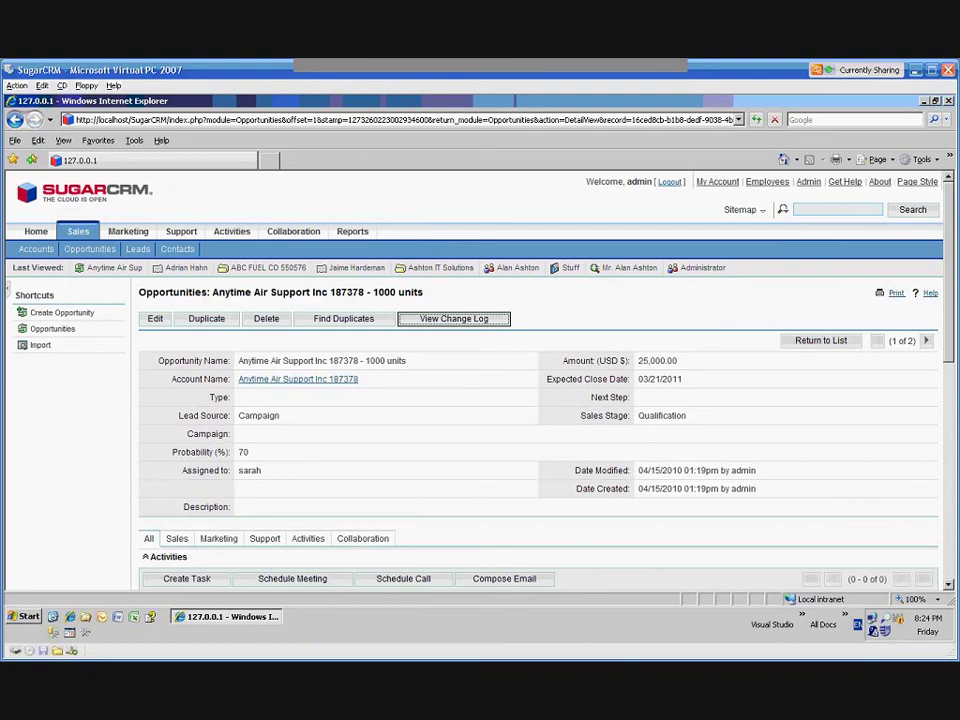
pyautogui.scroll(-3, 540, 420)
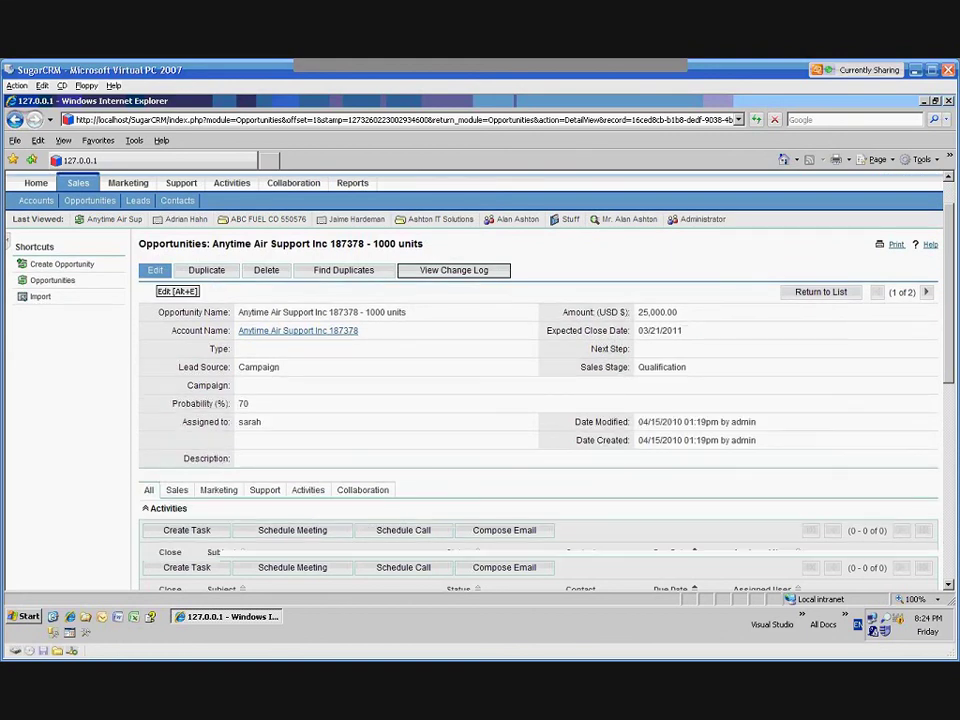
# Edit the Anytime Air Support opportunity, setting Sales Stage to Value Proposition (probability 30)
pyautogui.click(155, 270)
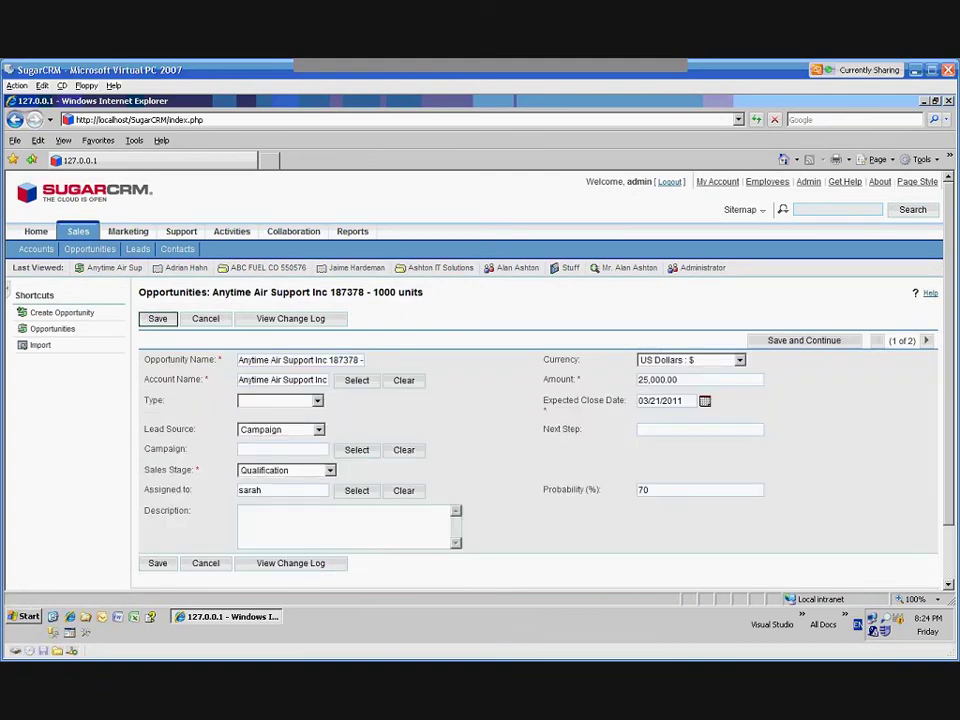
pyautogui.click(329, 470)
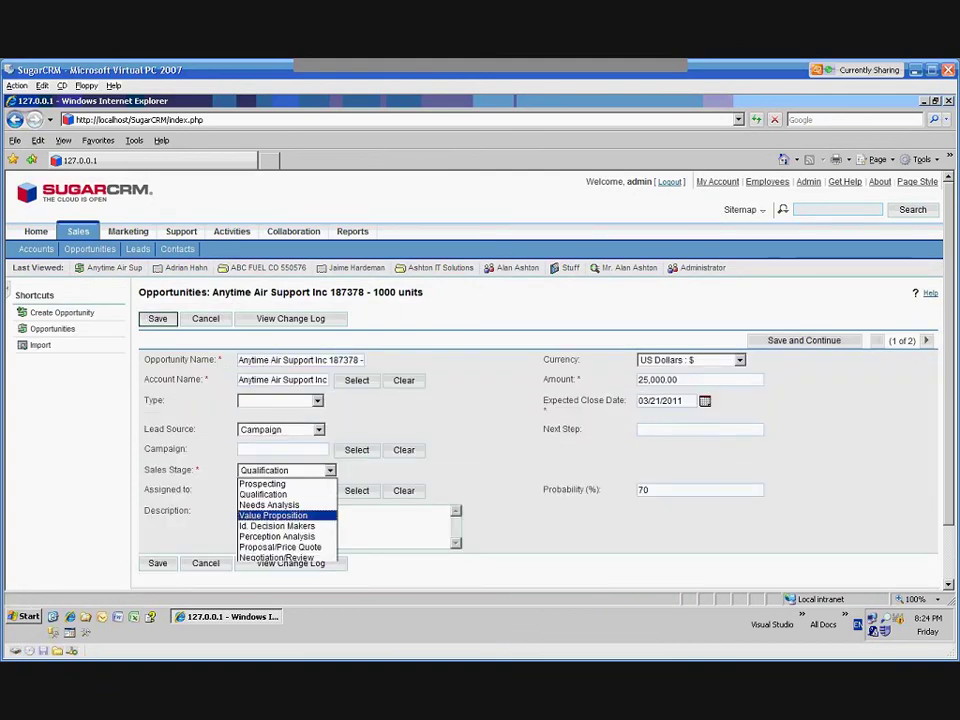
pyautogui.press('Return')
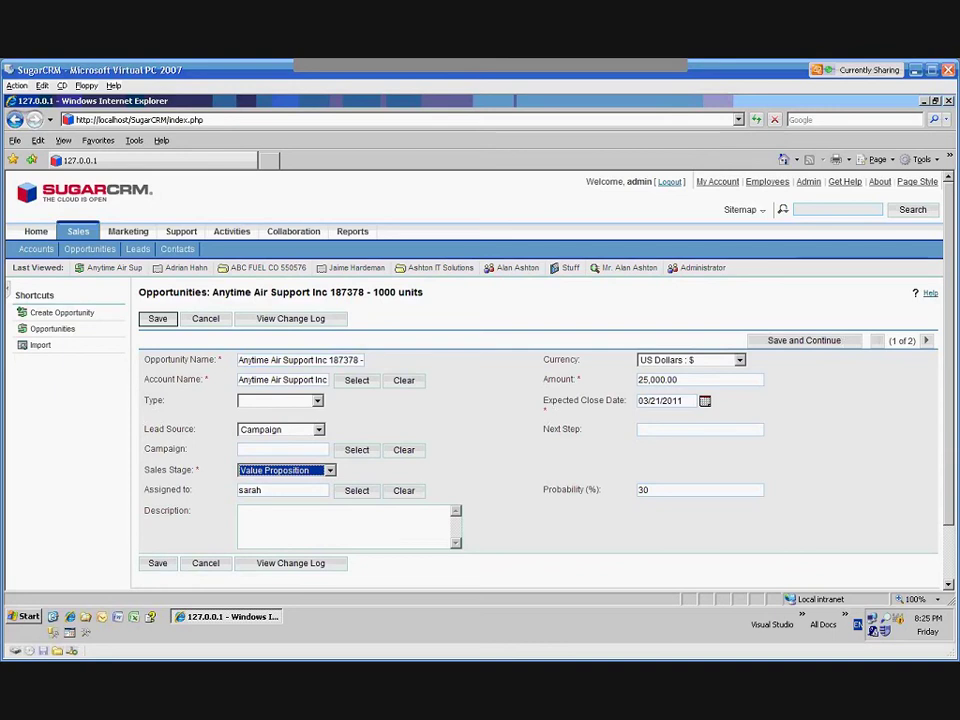
pyautogui.click(739, 359)
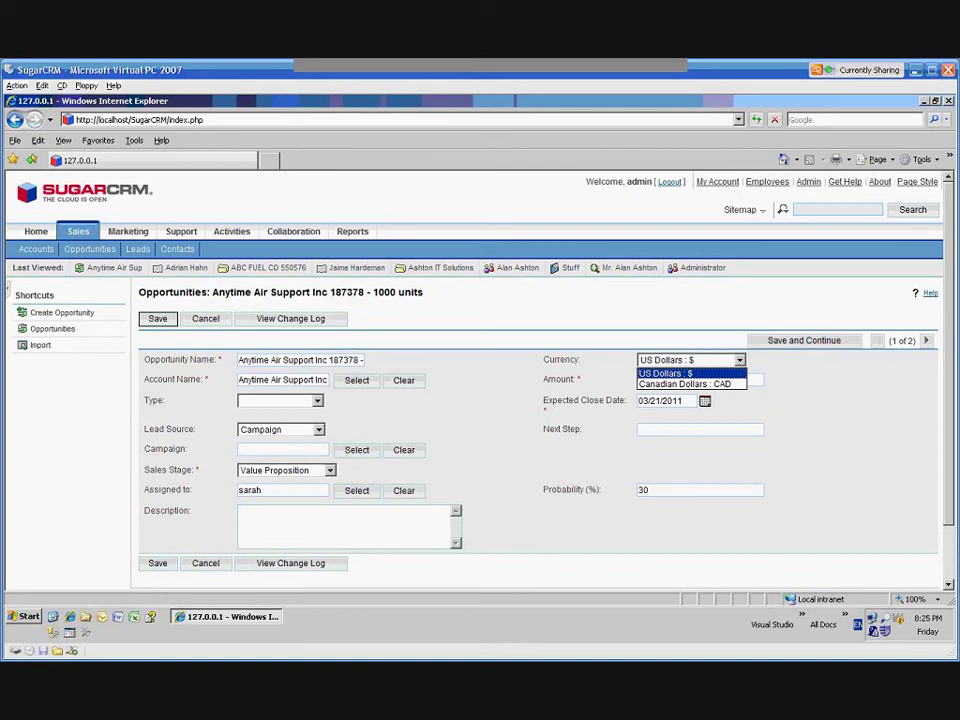
pyautogui.press('Return')
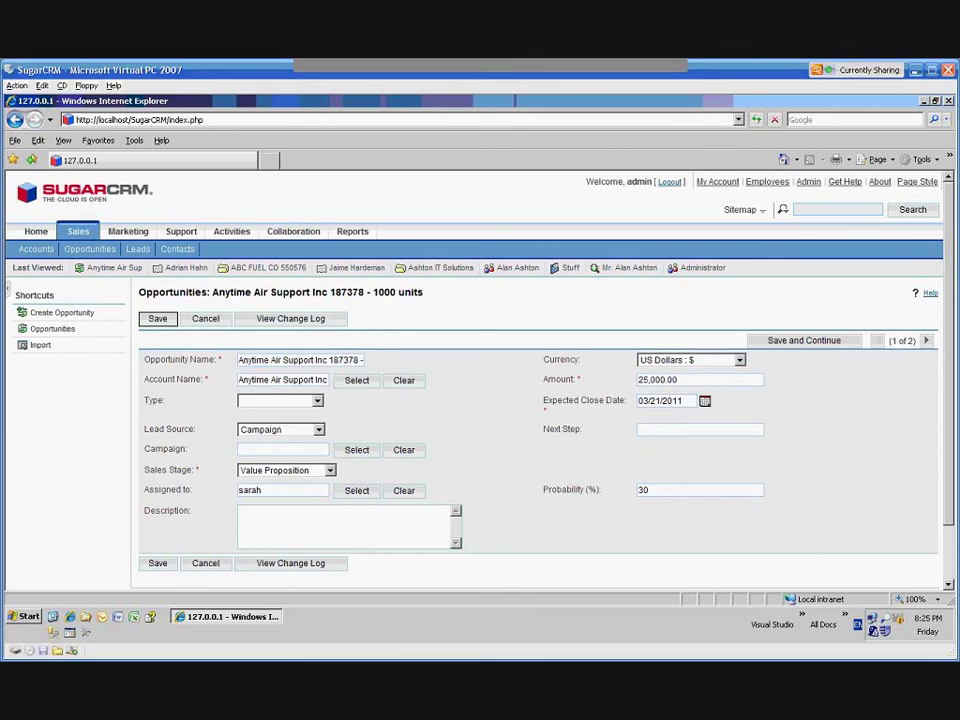
pyautogui.click(739, 359)
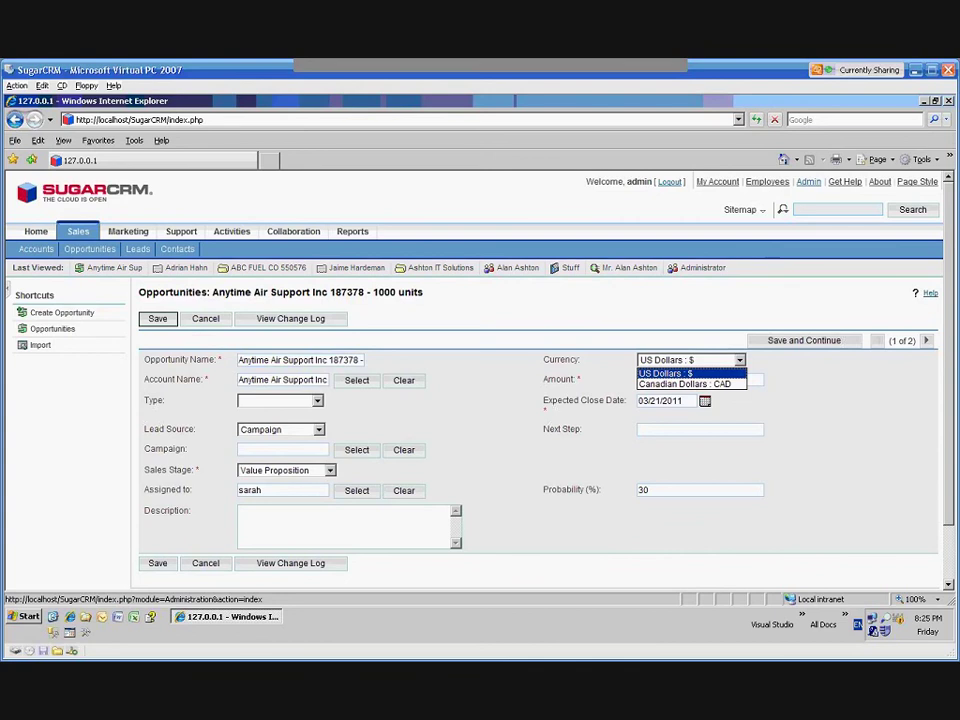
# From Admin, find Developer Tools and launch Studio
pyautogui.click(808, 181)
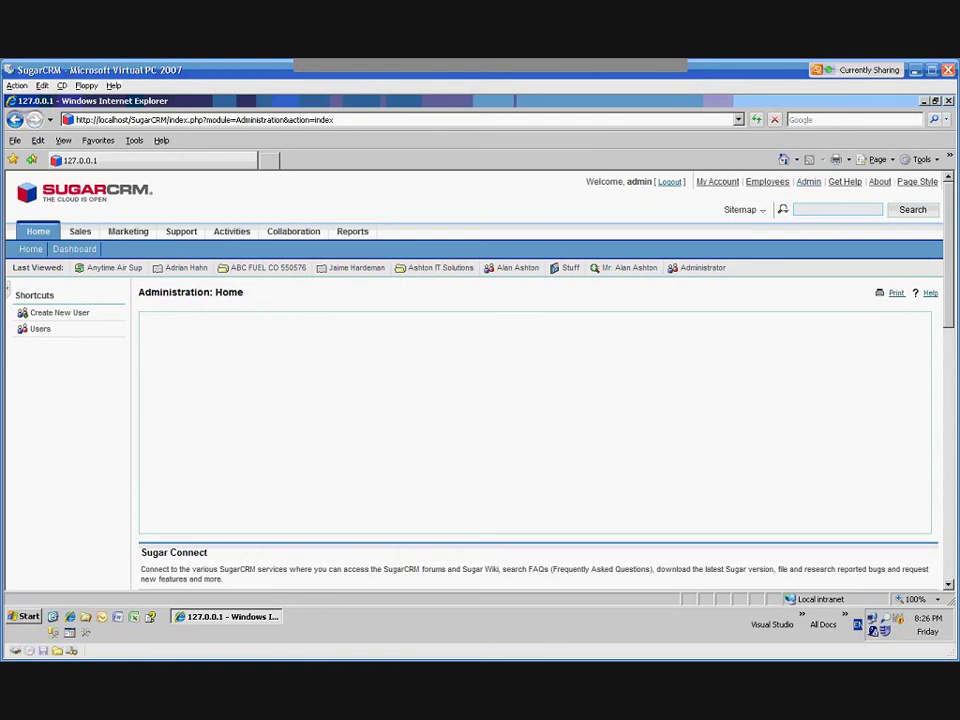
pyautogui.scroll(-1, 540, 440)
pyautogui.scroll(-3, 540, 400)
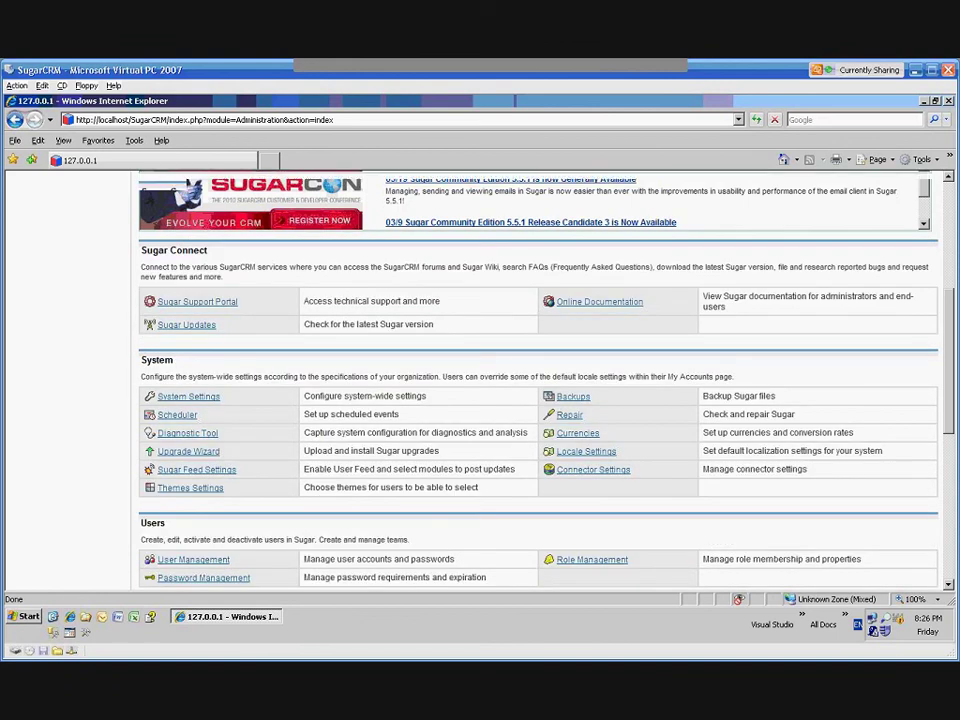
pyautogui.scroll(-1, 538, 380)
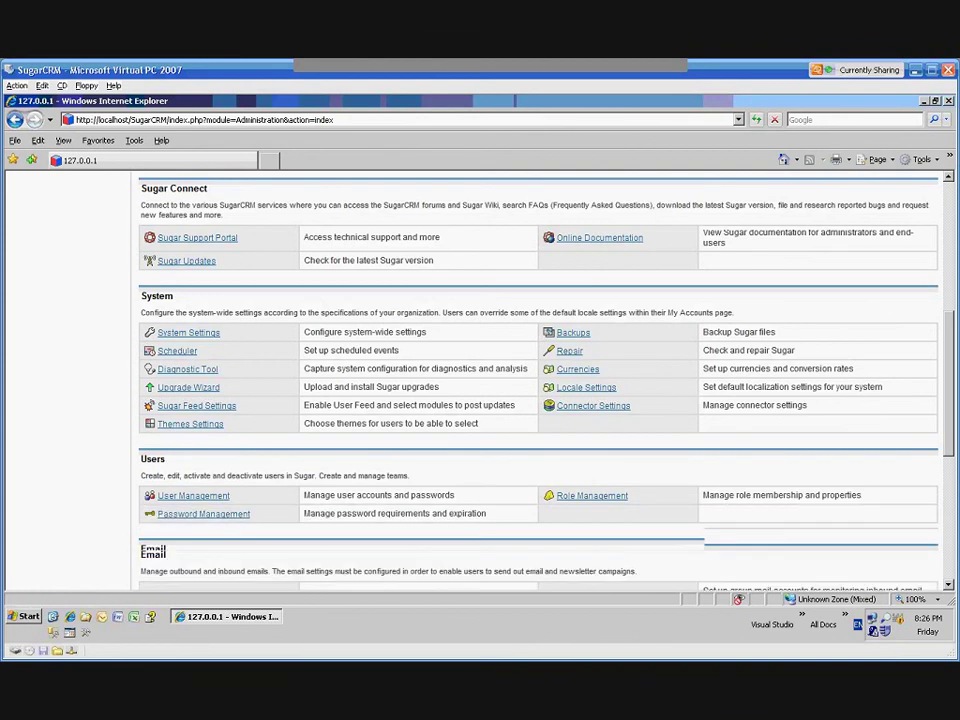
pyautogui.scroll(-3, 203, 339)
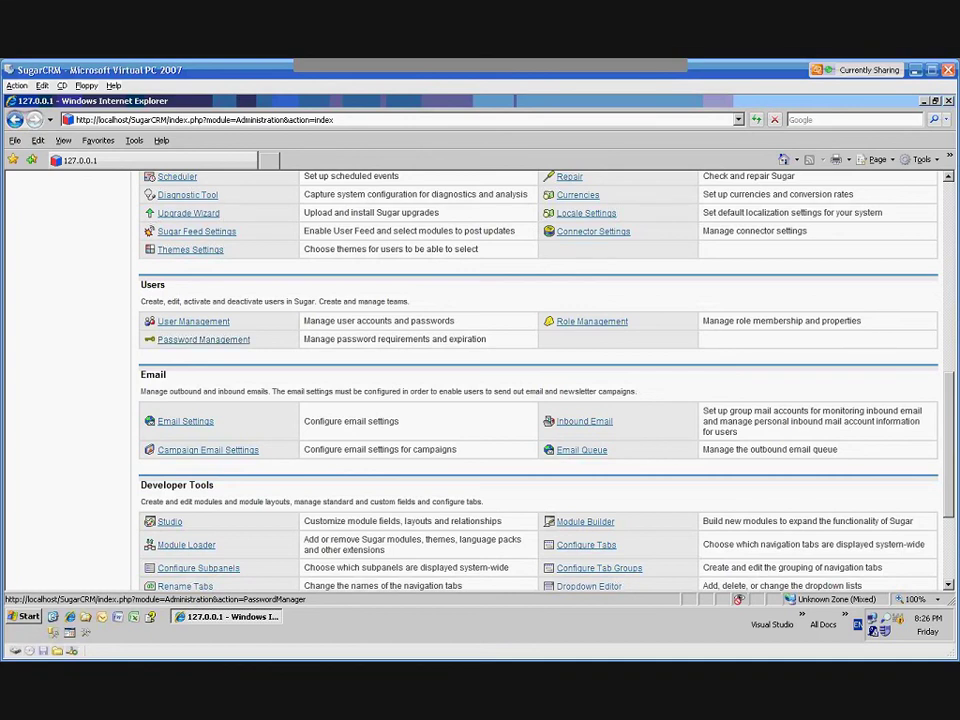
pyautogui.scroll(2, 203, 339)
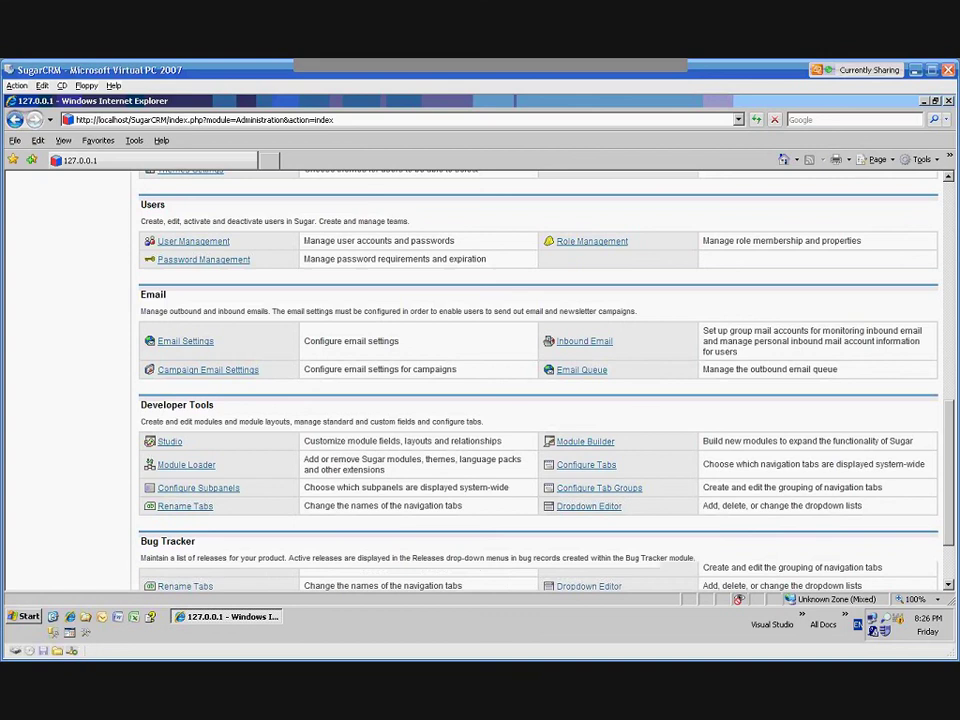
pyautogui.click(169, 441)
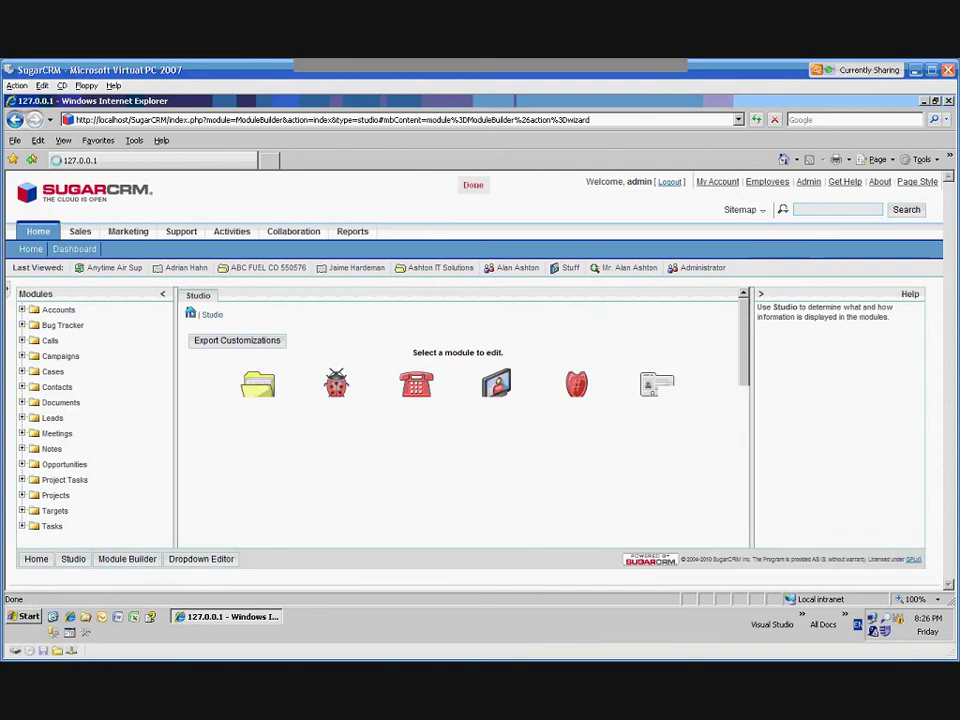
# Expand Accounts in the Modules tree and show the Opportunities module's Fields list
pyautogui.click(21, 309)
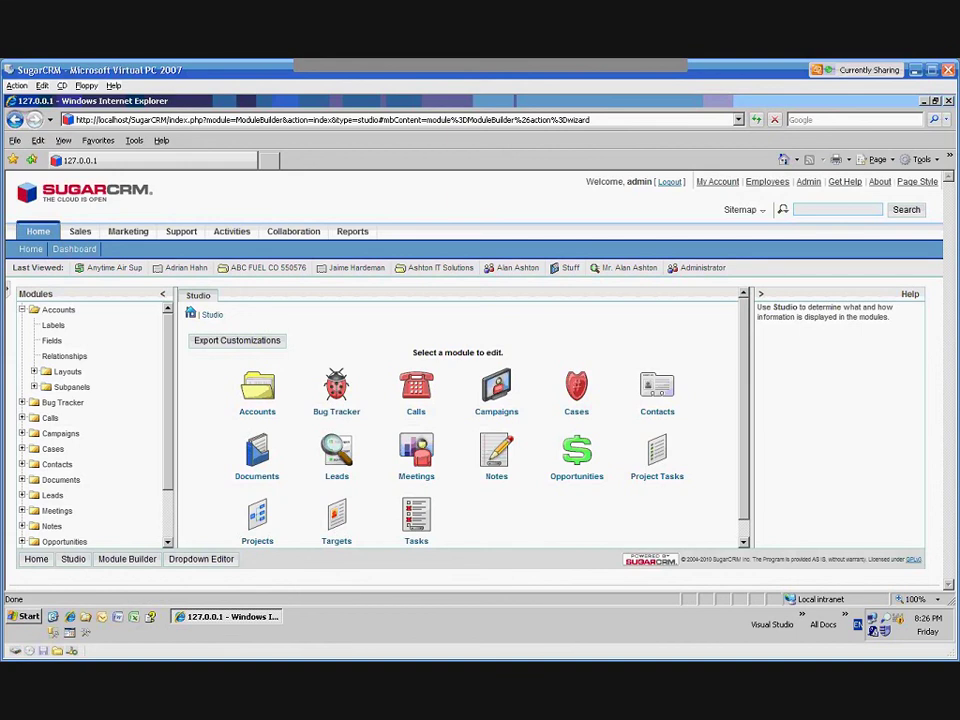
pyautogui.scroll(-2, 90, 420)
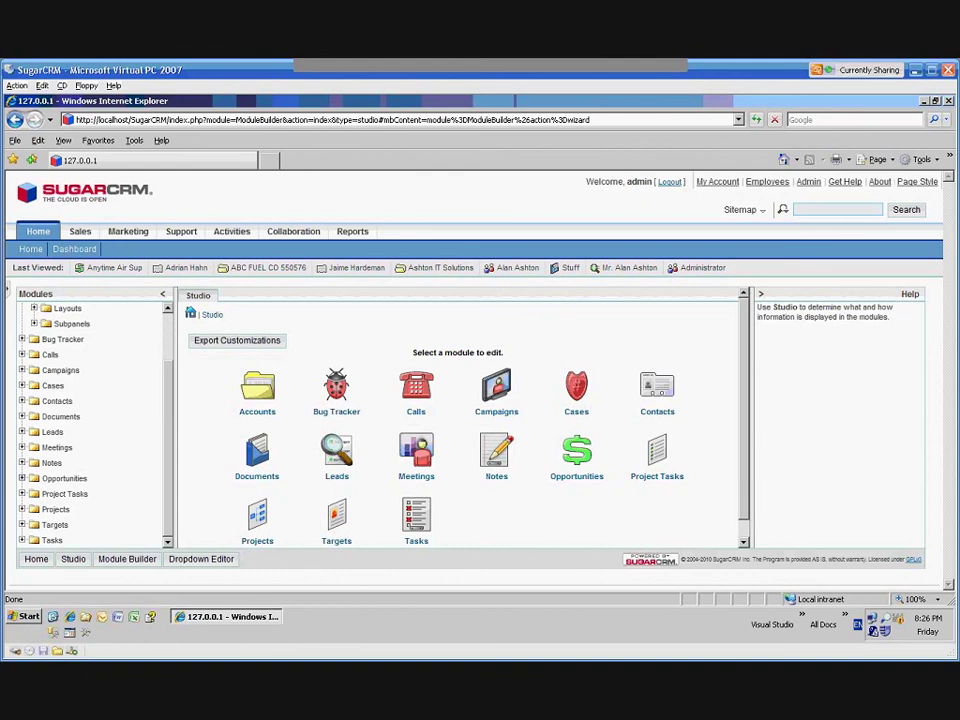
pyautogui.click(64, 478)
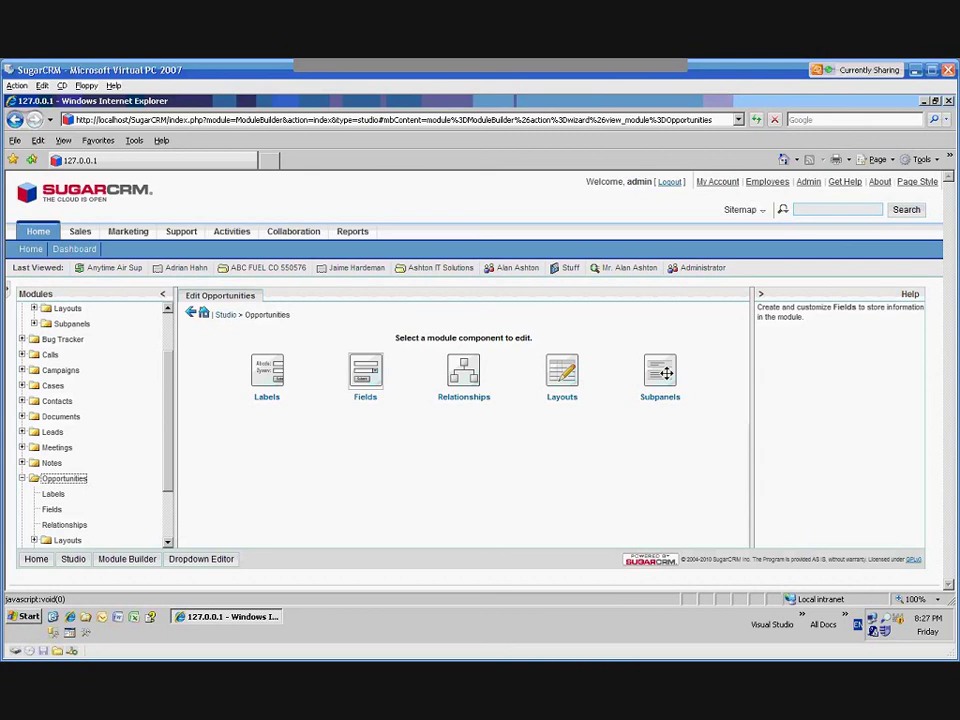
pyautogui.click(365, 372)
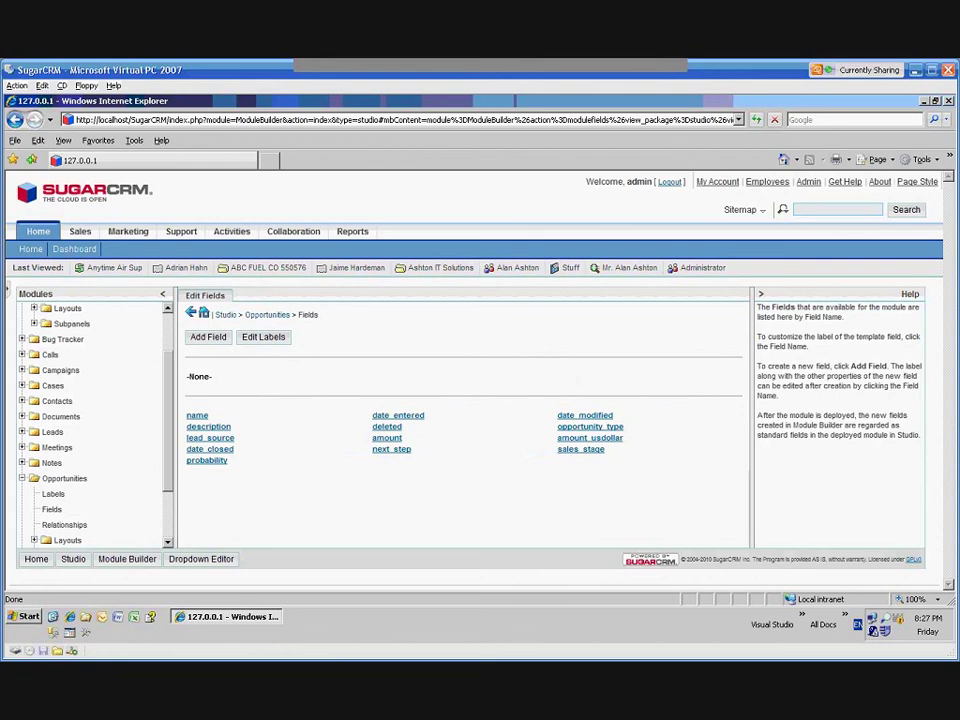
# View the sales_stage field's properties and launch the Dropdown Editor
pyautogui.click(581, 449)
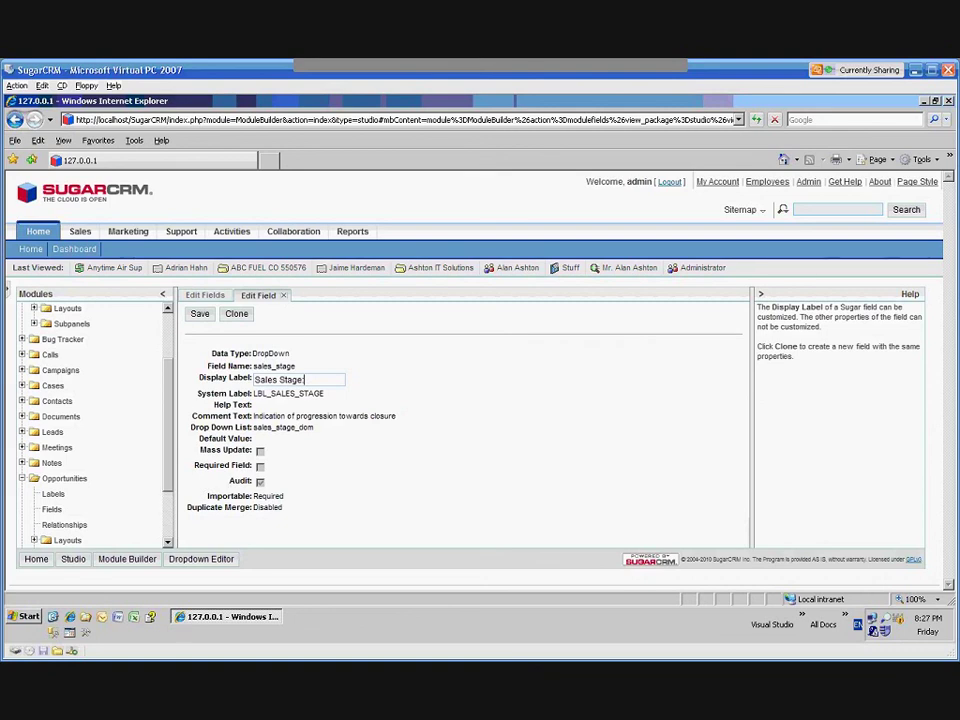
pyautogui.click(201, 559)
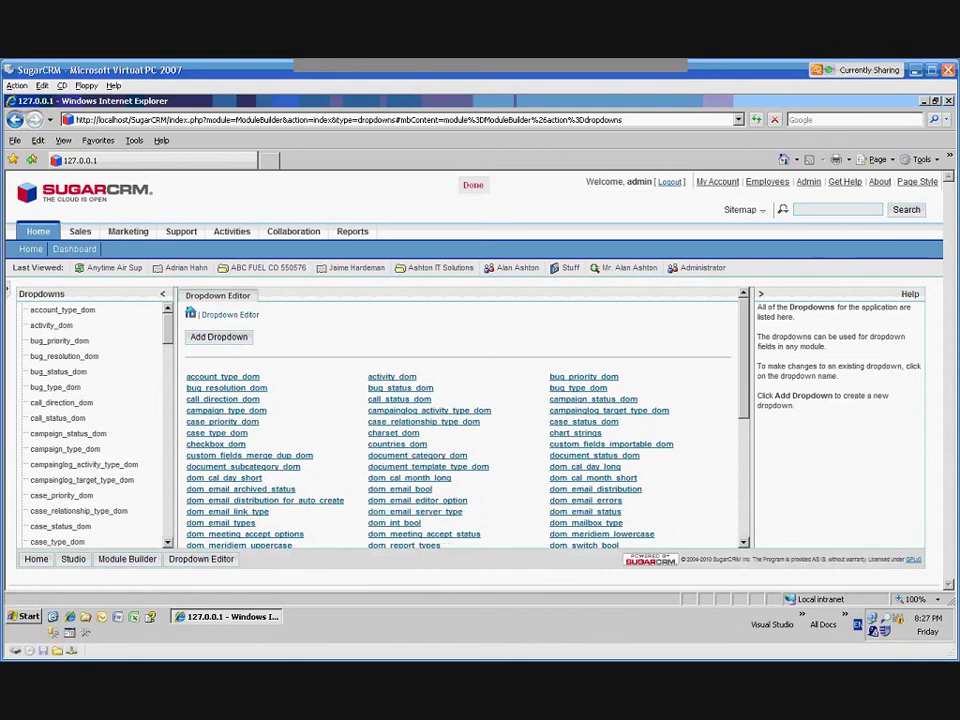
# View the sales_stage_dom dropdown values, Prospecting through Closed Lost
pyautogui.scroll(-5, 465, 460)
pyautogui.click(583, 504)
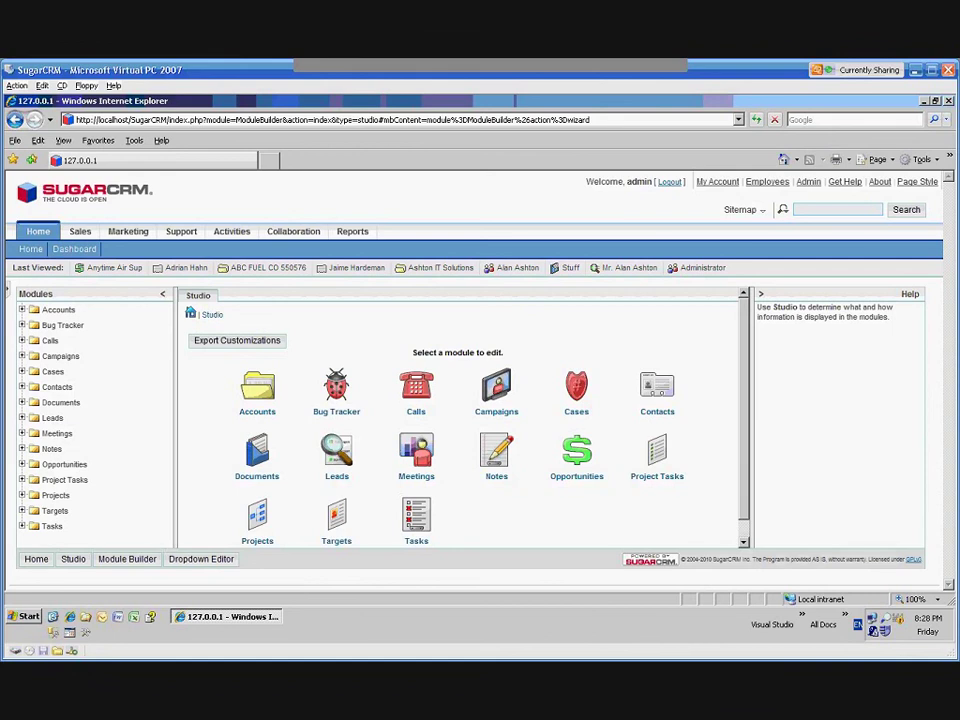
pyautogui.scroll(-1, 460, 420)
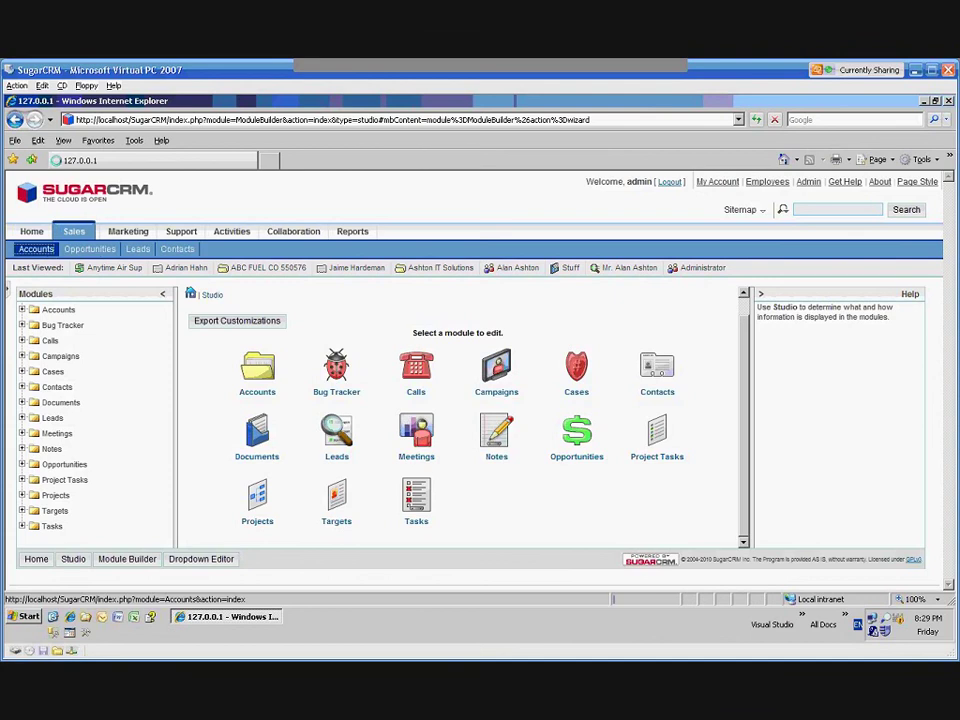
# Go to Sales > Accounts and start an account import from Shortcuts
pyautogui.click(36, 249)
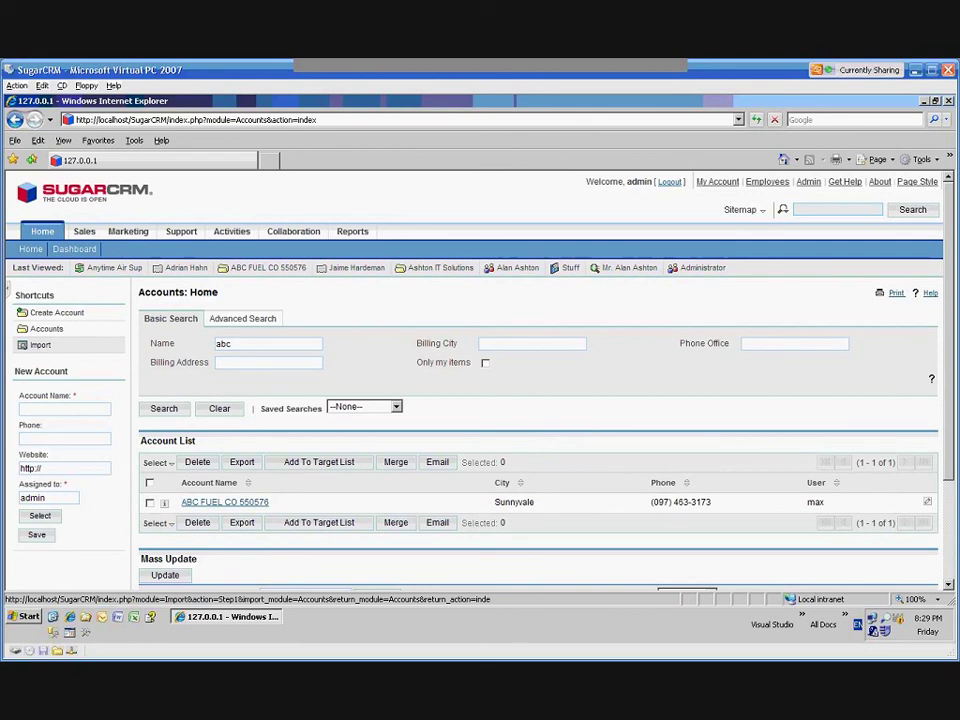
pyautogui.click(40, 344)
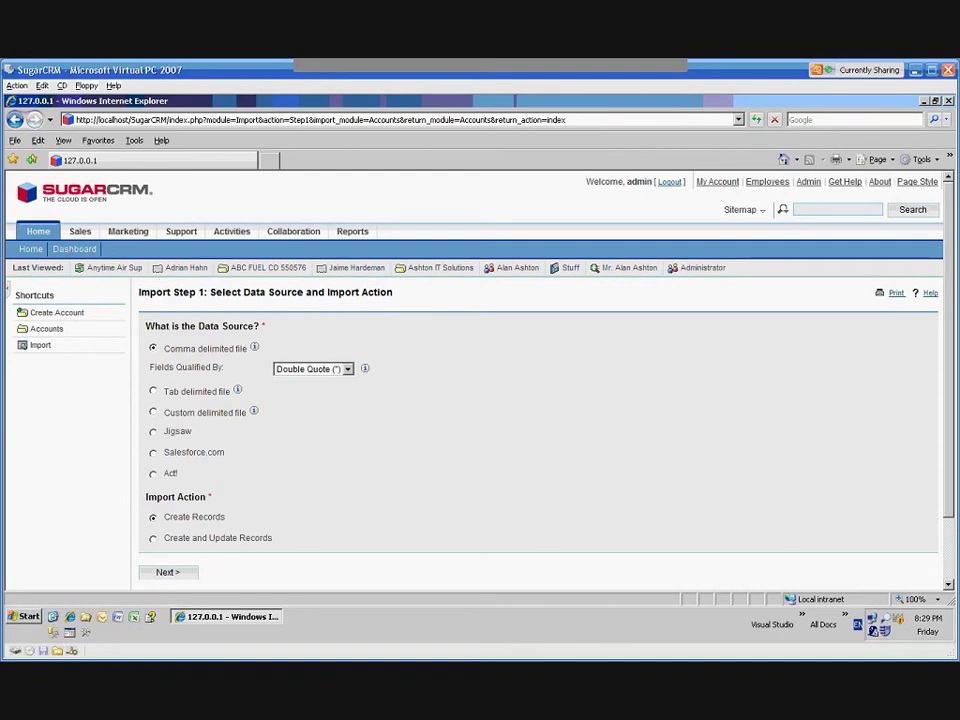
# Continue from Import Step 1 to the Upload Import File page
pyautogui.click(168, 572)
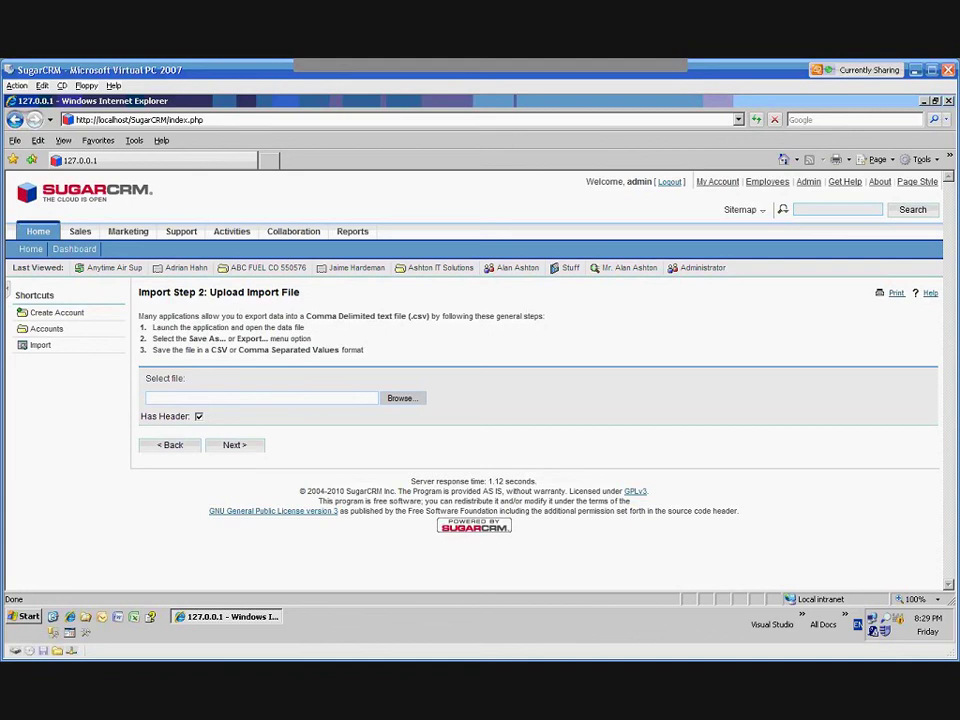
# Leave the import wizard via the Accounts shortcut in the Shortcuts panel
pyautogui.click(46, 328)
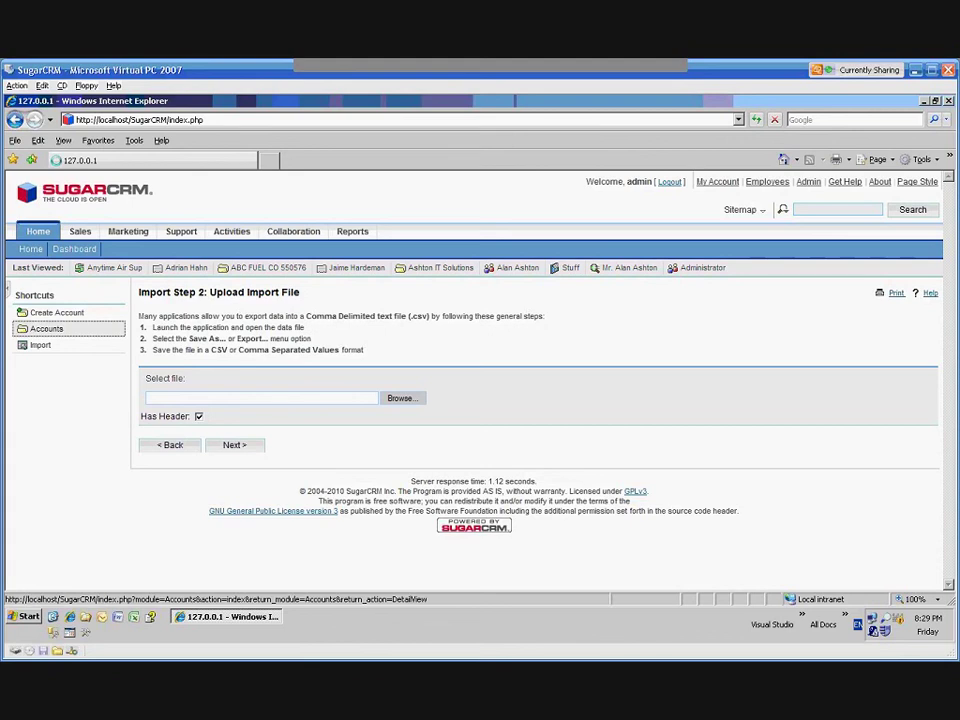